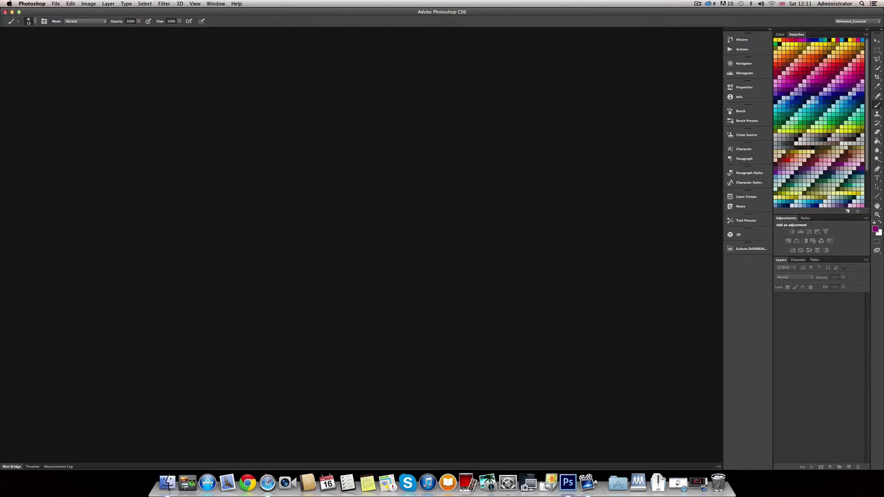
Step: Create a default white 2560×1440 document and switch to the Brush tool at 90 px
{"action": "key", "text": "super+n"}
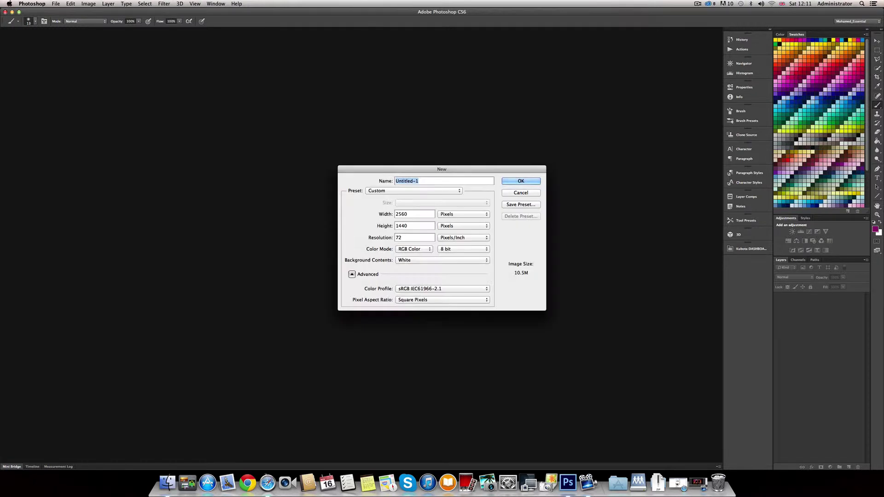
{"action": "key", "text": "Return"}
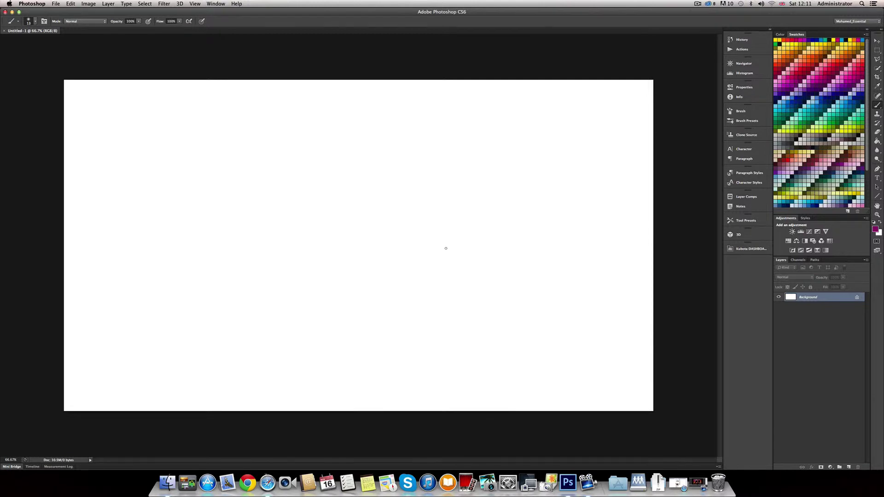
{"action": "key", "text": "b"}
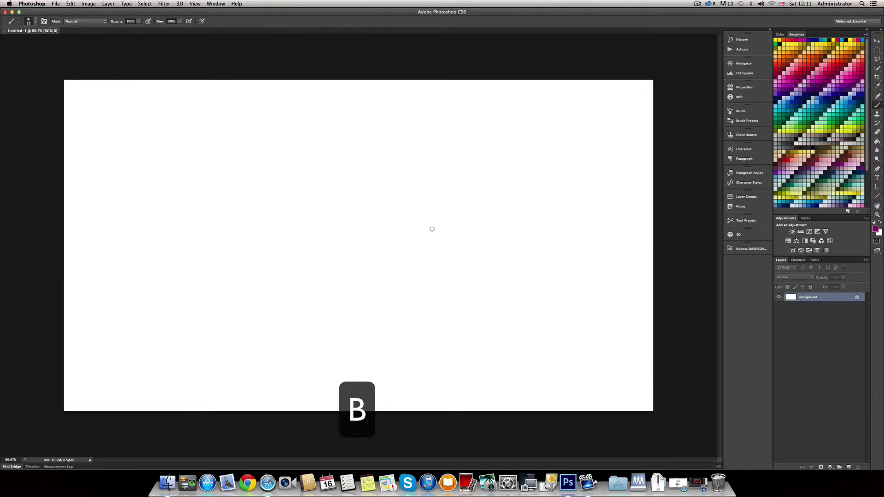
{"action": "key", "text": "bracketright"}
{"action": "key", "text": "bracketright"}
{"action": "key", "text": "bracketright"}
{"action": "key", "text": "bracketright"}
{"action": "key", "text": "bracketright"}
{"action": "key", "text": "bracketright"}
{"action": "key", "text": "bracketright"}
{"action": "key", "text": "bracketright"}
Step: Paint a thick purple curve, then a second purple stroke above it using a smaller preset
{"action": "left_click_drag", "start_coordinate": [240, 164], "coordinate": [493, 123]}
{"action": "left_click_drag", "start_coordinate": [237, 163], "coordinate": [60, 186]}
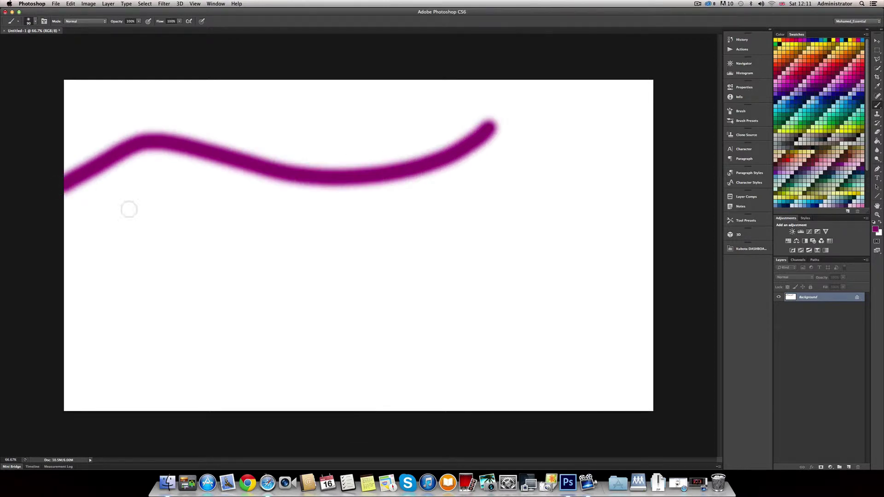
{"action": "right_click", "coordinate": [331, 138]}
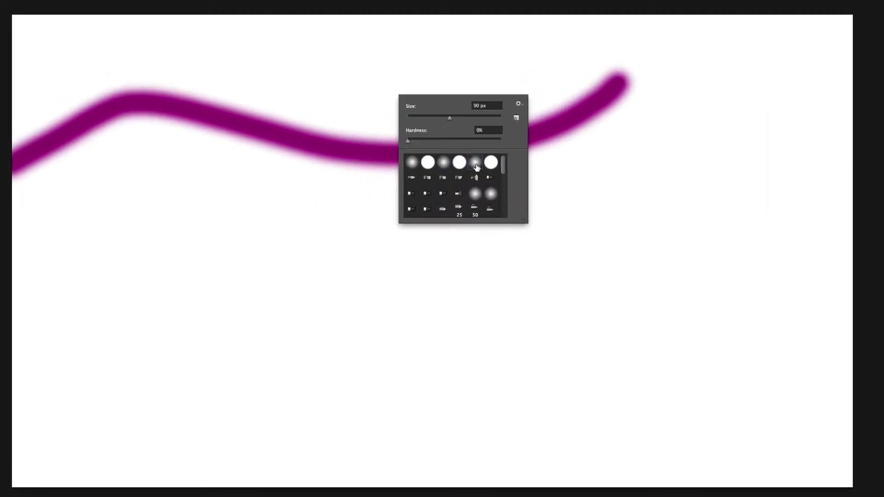
{"action": "double_click", "coordinate": [389, 183]}
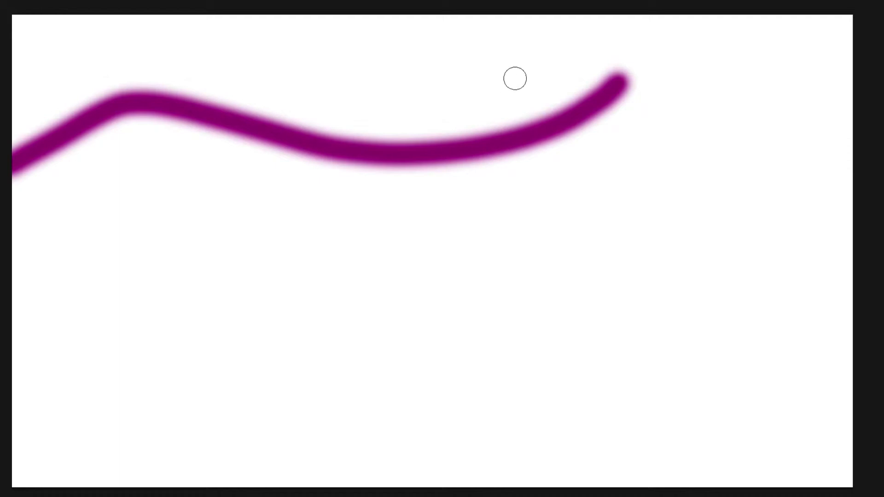
{"action": "left_click_drag", "start_coordinate": [535, 59], "coordinate": [248, 74]}
Step: Paint a thin teal stroke and a wide soft teal stroke with a larger brush
{"action": "left_click_drag", "start_coordinate": [658, 134], "coordinate": [138, 229]}
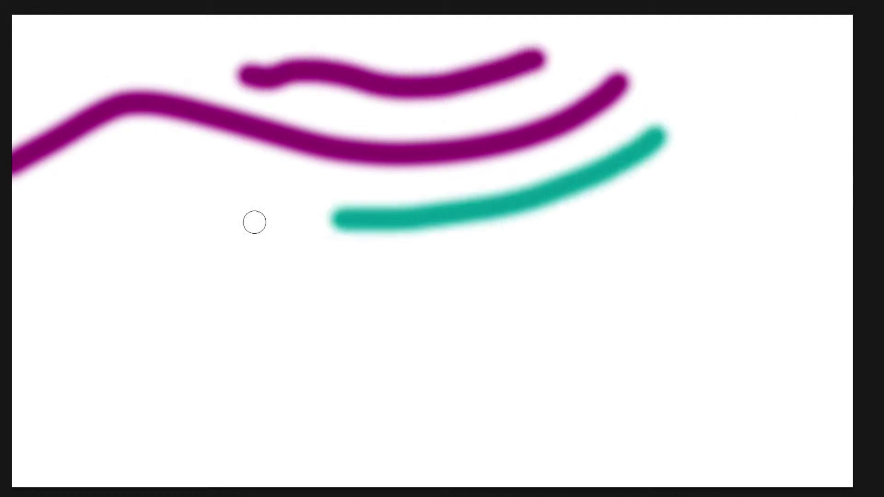
{"action": "key", "text": "bracketright"}
{"action": "key", "text": "bracketright"}
{"action": "key", "text": "bracketright"}
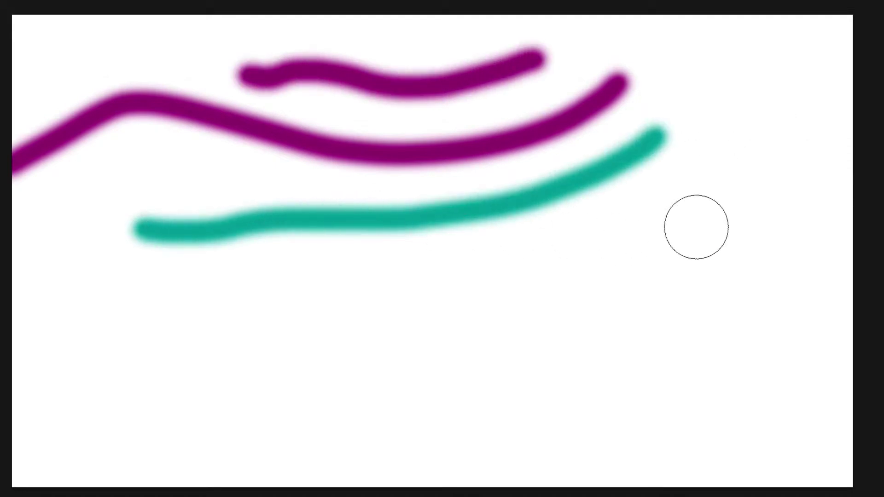
{"action": "left_click_drag", "start_coordinate": [698, 226], "coordinate": [180, 371]}
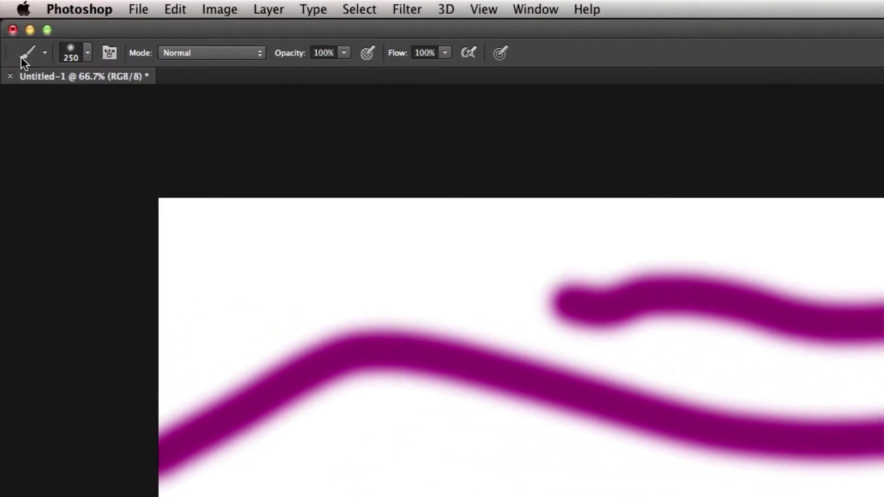
Step: Use Reset Tool from the options-bar preset menu to restore the Brush defaults
{"action": "right_click", "coordinate": [21, 52]}
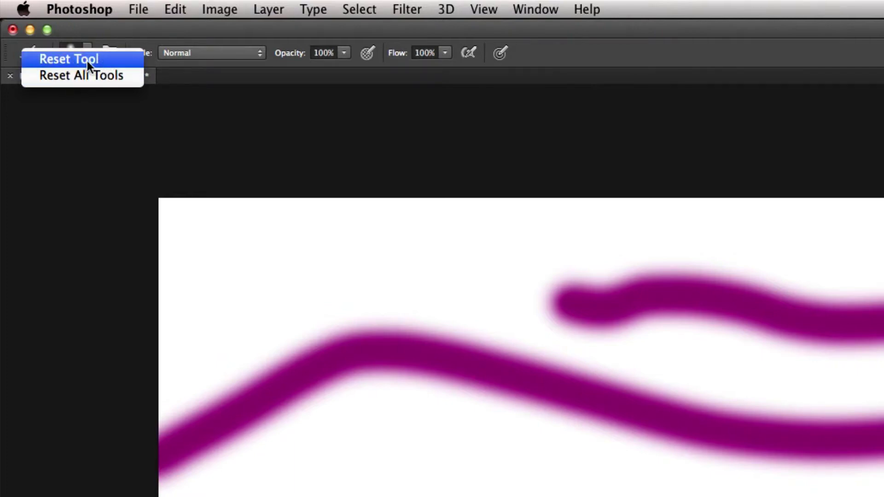
{"action": "left_click", "coordinate": [76, 58]}
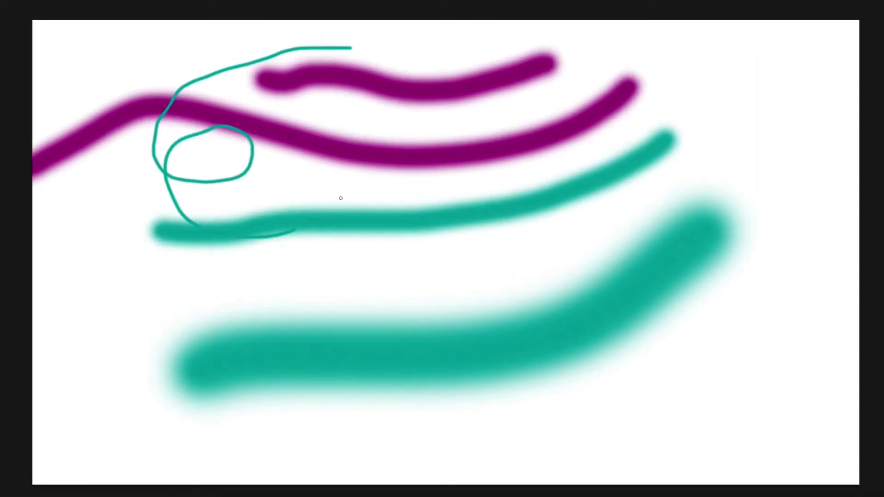
Step: Draw a thin teal looping line and three thin orange lines over the strokes
{"action": "left_click_drag", "start_coordinate": [252, 100], "coordinate": [356, 187]}
{"action": "left_click_drag", "start_coordinate": [457, 119], "coordinate": [672, 125]}
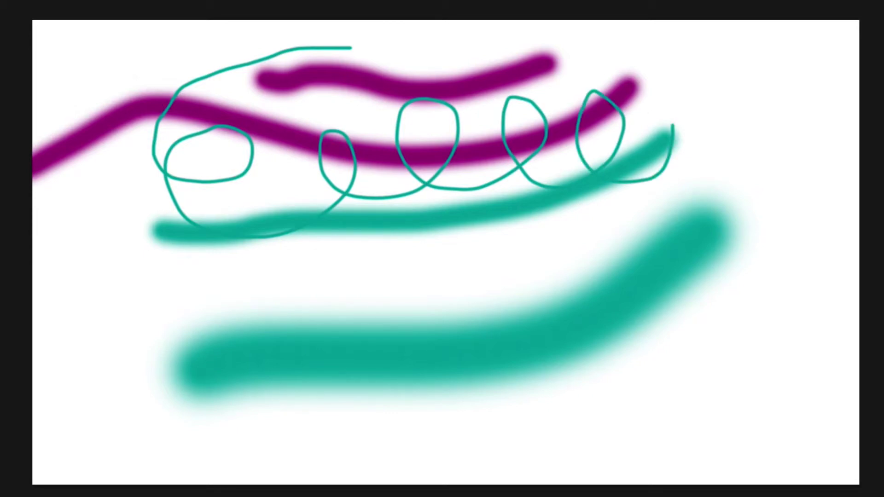
{"action": "left_click_drag", "start_coordinate": [752, 64], "coordinate": [508, 278]}
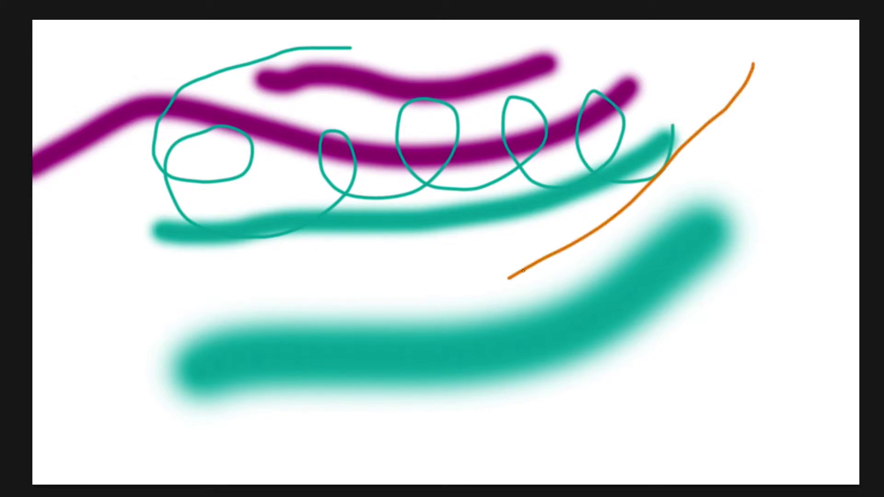
{"action": "left_click_drag", "start_coordinate": [757, 130], "coordinate": [296, 318]}
{"action": "left_click_drag", "start_coordinate": [484, 240], "coordinate": [212, 284]}
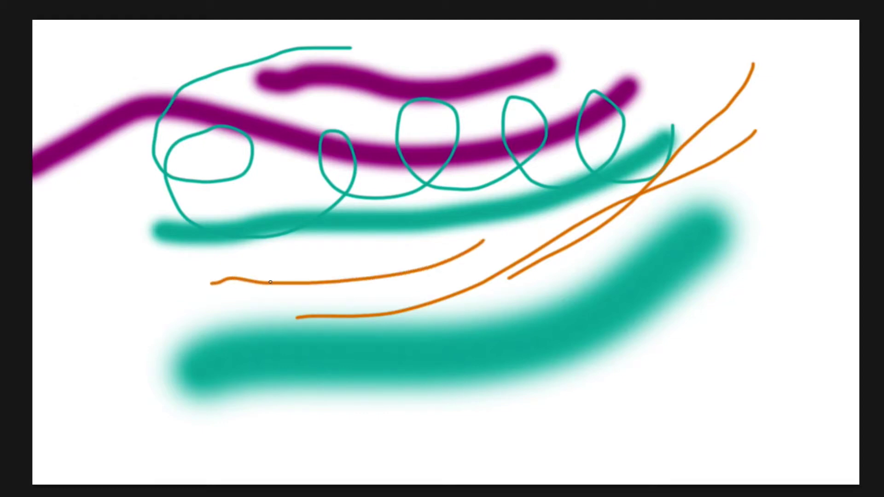
Step: Enlarge the brush, paint three thick orange strokes, then add two thin orange lines
{"action": "left_click_drag", "start_coordinate": [272, 270], "coordinate": [331, 264]}
{"action": "left_click_drag", "start_coordinate": [379, 244], "coordinate": [10, 270]}
{"action": "left_click_drag", "start_coordinate": [509, 78], "coordinate": [138, 155]}
{"action": "left_click_drag", "start_coordinate": [578, 98], "coordinate": [178, 209]}
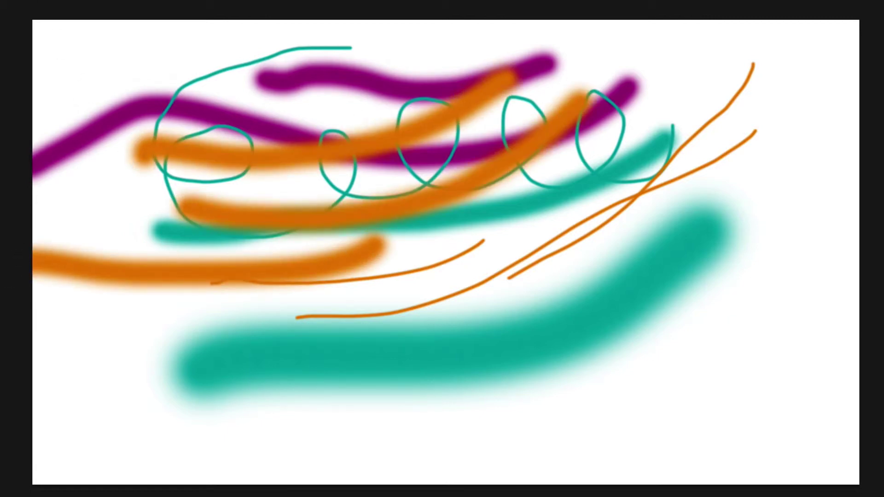
{"action": "left_click_drag", "start_coordinate": [665, 139], "coordinate": [445, 356]}
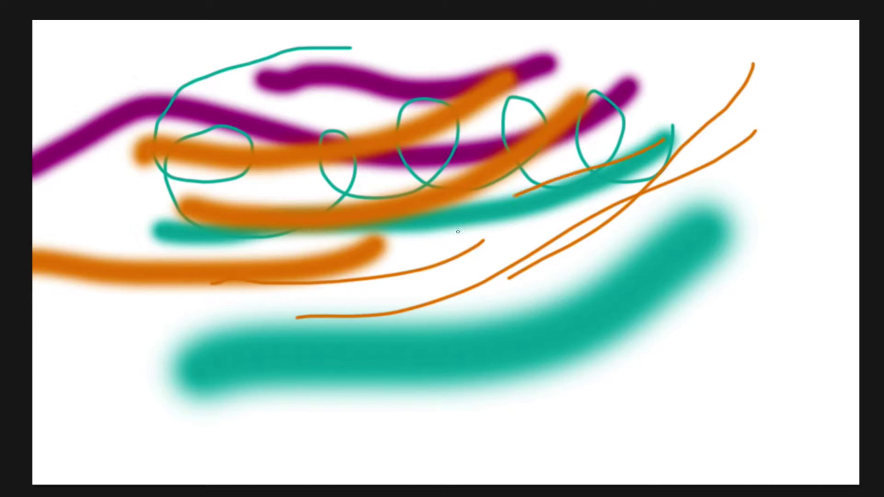
{"action": "left_click_drag", "start_coordinate": [661, 208], "coordinate": [358, 325]}
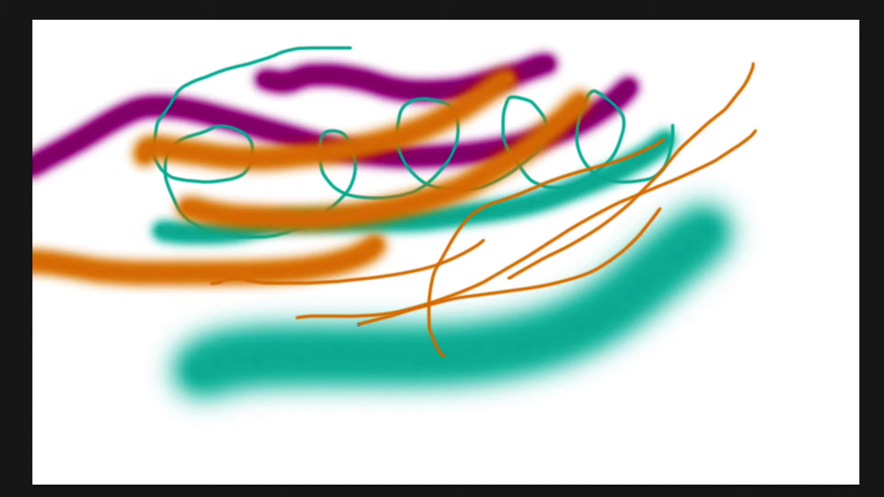
Step: Close the painting unsaved, then paint a thick orange wavy stroke in a new document
{"action": "key", "text": "super+w"}
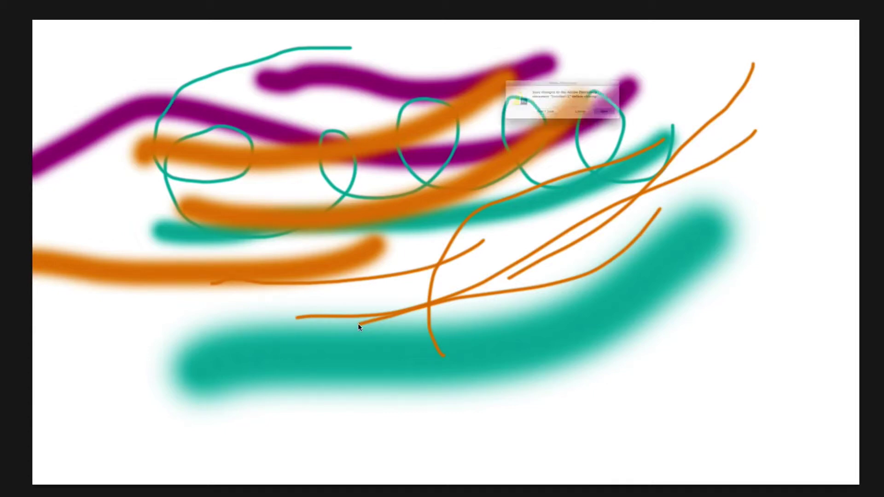
{"action": "left_click", "coordinate": [522, 125]}
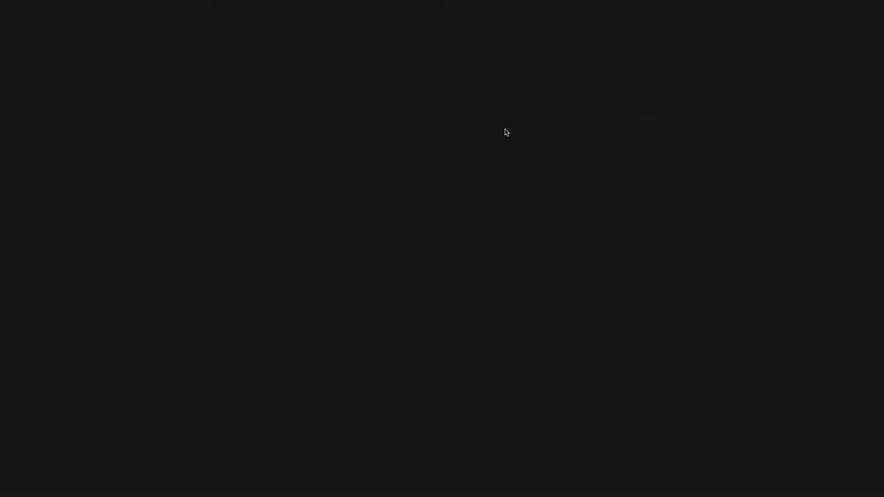
{"action": "key", "text": "super+n"}
{"action": "key", "text": "Return"}
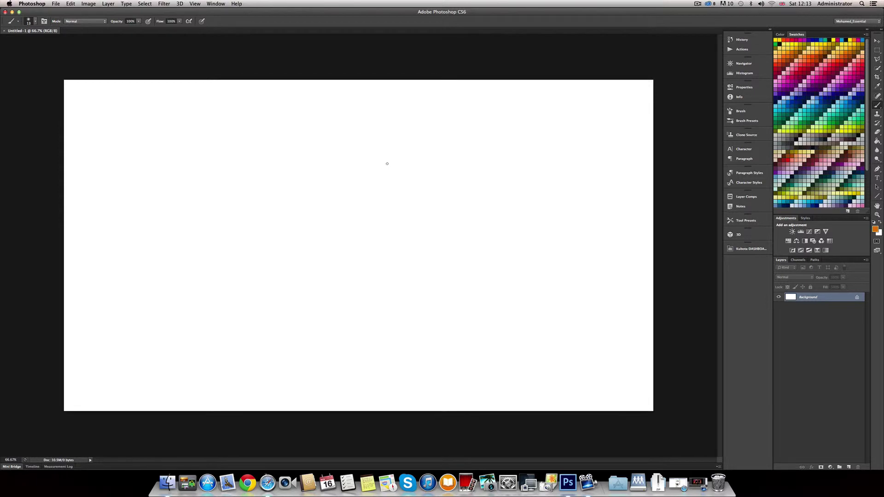
{"action": "key", "text": "bracketright"}
{"action": "key", "text": "bracketright"}
{"action": "key", "text": "bracketright"}
{"action": "key", "text": "bracketright"}
{"action": "key", "text": "bracketright"}
{"action": "key", "text": "bracketright"}
{"action": "key", "text": "bracketright"}
{"action": "left_click_drag", "start_coordinate": [425, 144], "coordinate": [181, 155]}
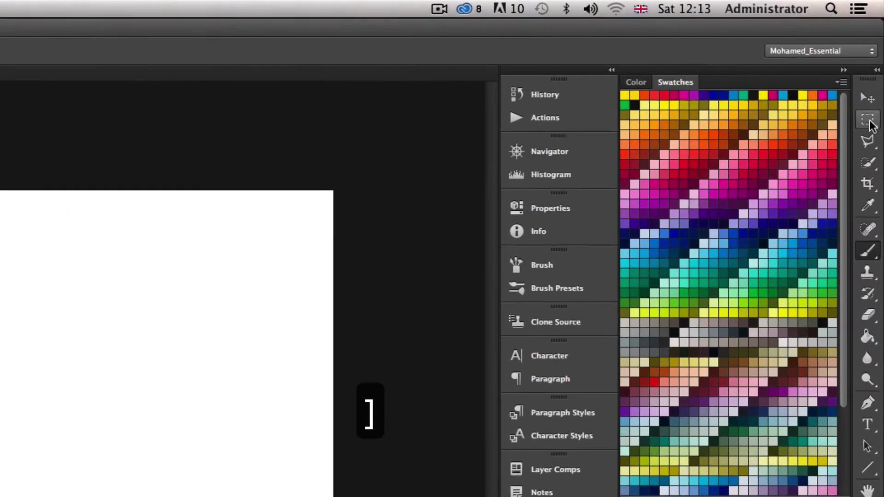
Step: Set the Rectangular Marquee to Fixed Size style, 100 px width and 100 px height
{"action": "left_click", "coordinate": [870, 123]}
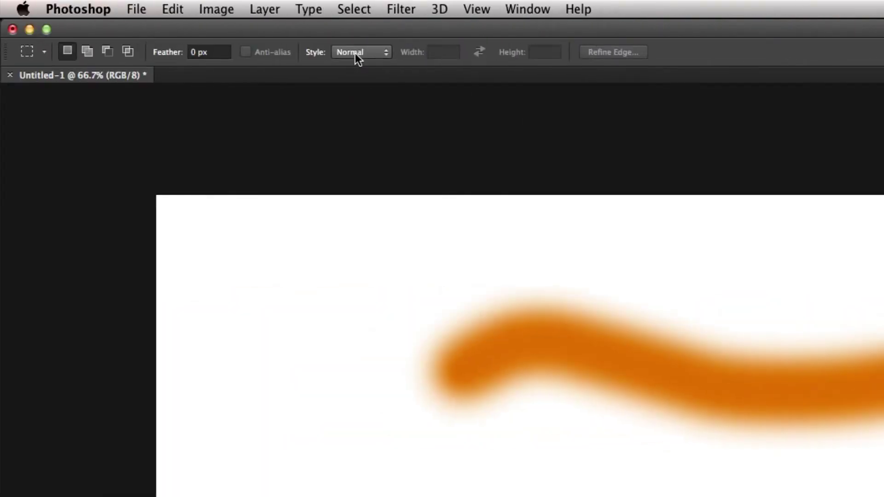
{"action": "left_click", "coordinate": [355, 53]}
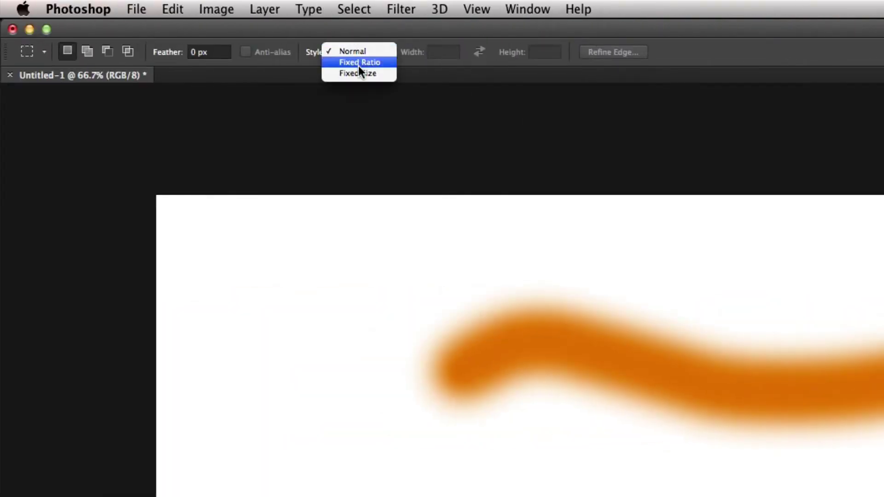
{"action": "left_click", "coordinate": [357, 73]}
{"action": "left_click", "coordinate": [439, 52]}
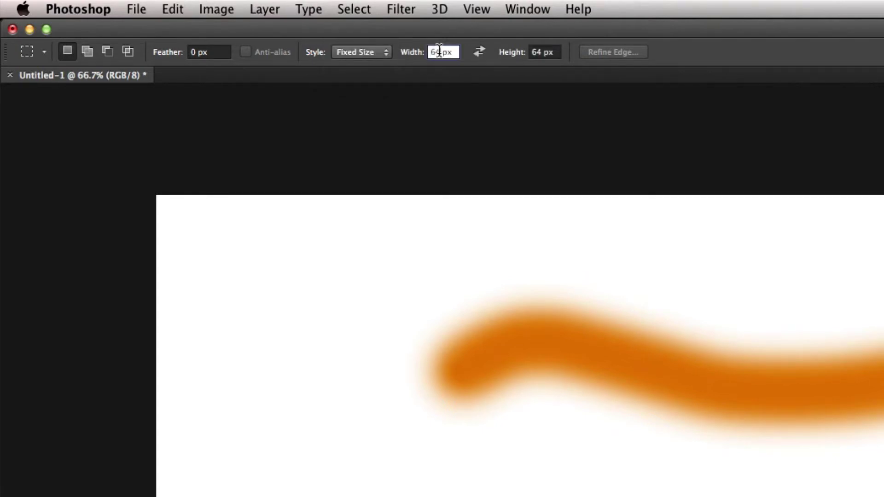
{"action": "left_click_drag", "start_coordinate": [439, 51], "coordinate": [421, 55]}
{"action": "type", "text": "100"}
{"action": "key", "text": "Tab"}
{"action": "type", "text": "100"}
{"action": "key", "text": "Tab"}
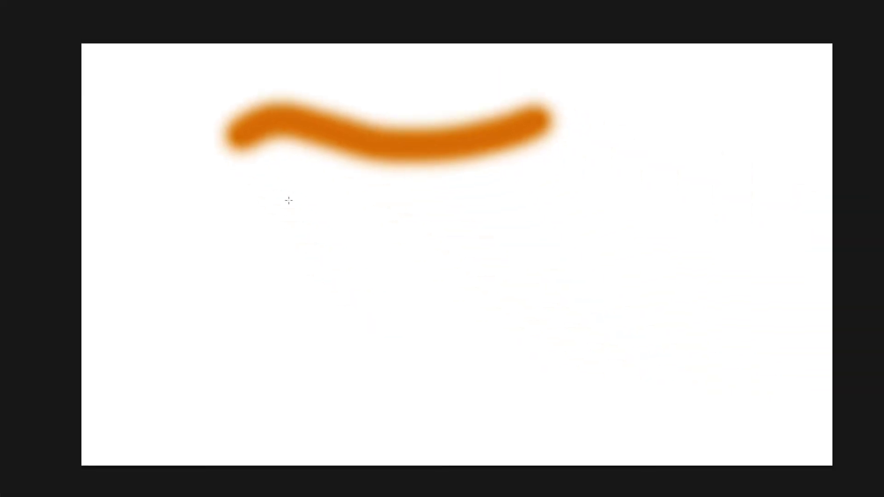
Step: Place the 100 px square selection at various canvas spots, ending right of centre, then exit full screen
{"action": "left_click", "coordinate": [289, 202]}
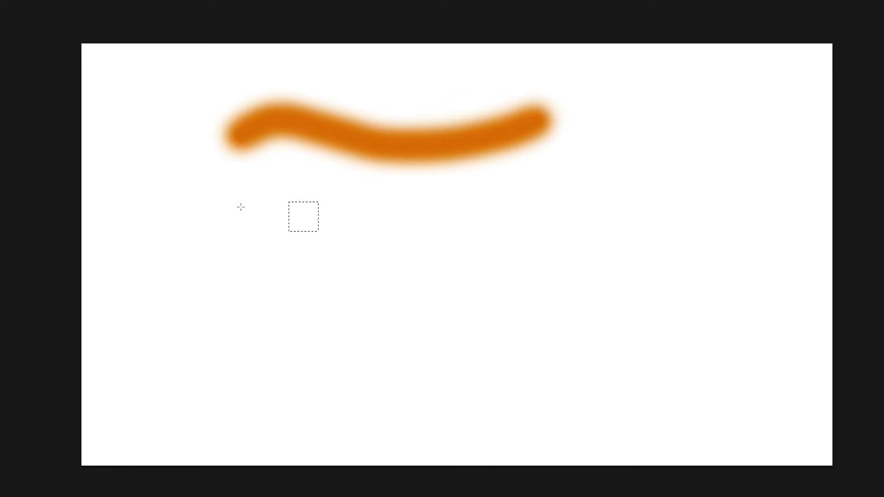
{"action": "left_click", "coordinate": [364, 215]}
{"action": "left_click", "coordinate": [437, 211]}
{"action": "left_click", "coordinate": [374, 213]}
{"action": "left_click", "coordinate": [280, 240]}
{"action": "left_click", "coordinate": [385, 229]}
{"action": "left_click", "coordinate": [476, 221]}
{"action": "left_click", "coordinate": [561, 202]}
{"action": "left_click", "coordinate": [363, 229]}
{"action": "left_click", "coordinate": [267, 212]}
{"action": "left_click", "coordinate": [317, 200]}
{"action": "left_click", "coordinate": [427, 221]}
{"action": "left_click", "coordinate": [257, 227]}
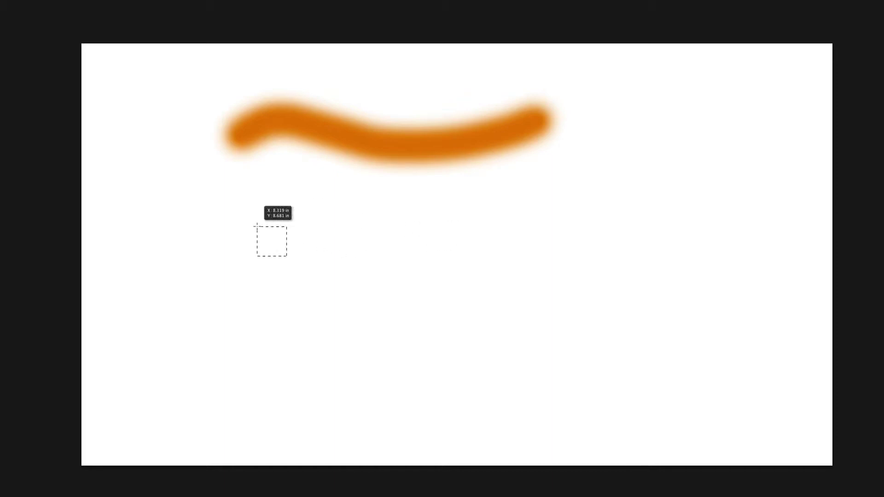
{"action": "left_click", "coordinate": [364, 215]}
{"action": "left_click", "coordinate": [451, 221]}
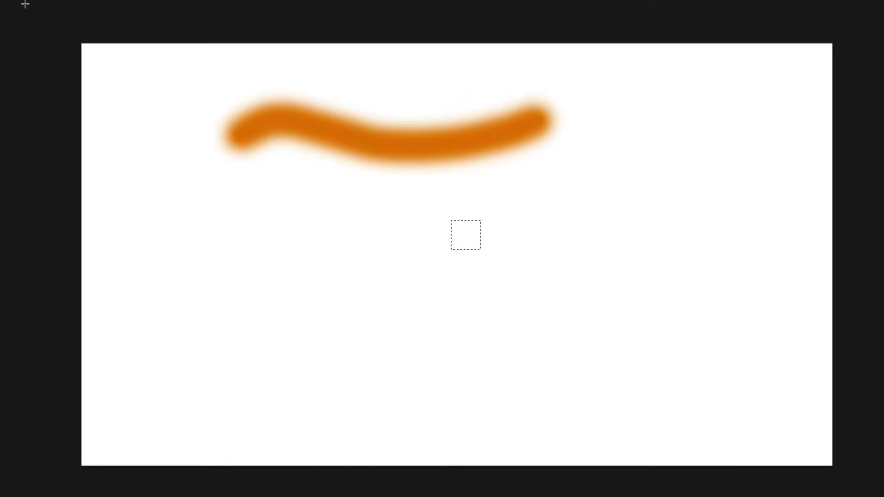
{"action": "key", "text": "f"}
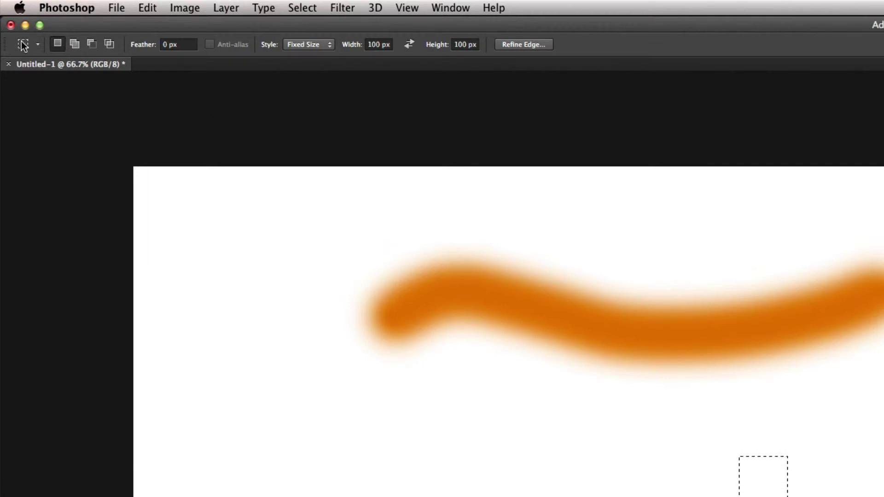
Step: Choose Reset All Tools from the tool preset menu and confirm with OK
{"action": "right_click", "coordinate": [21, 41]}
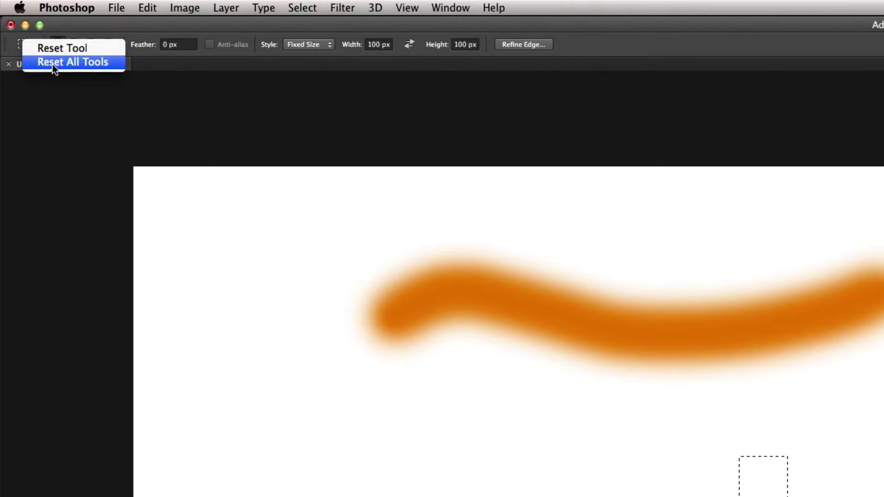
{"action": "left_click", "coordinate": [72, 60]}
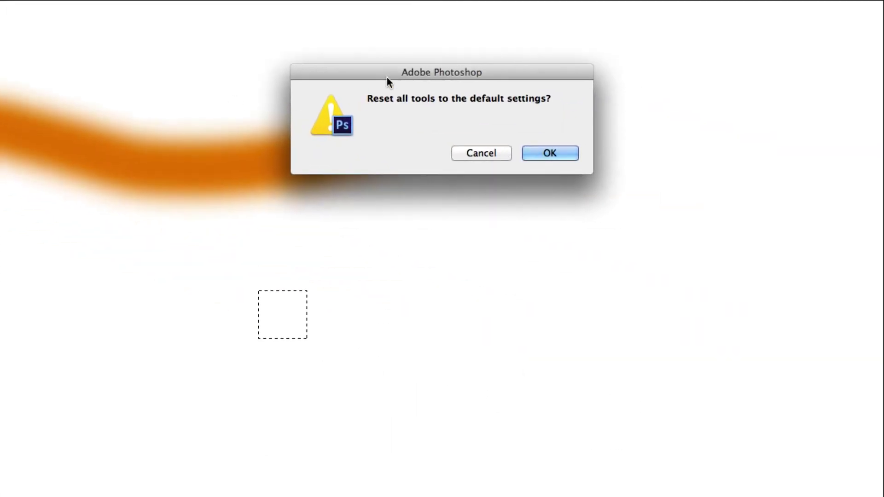
{"action": "mouse_move", "coordinate": [387, 78]}
{"action": "left_mouse_down"}
{"action": "mouse_move", "coordinate": [221, 117]}
{"action": "mouse_move", "coordinate": [234, 121]}
{"action": "left_mouse_up"}
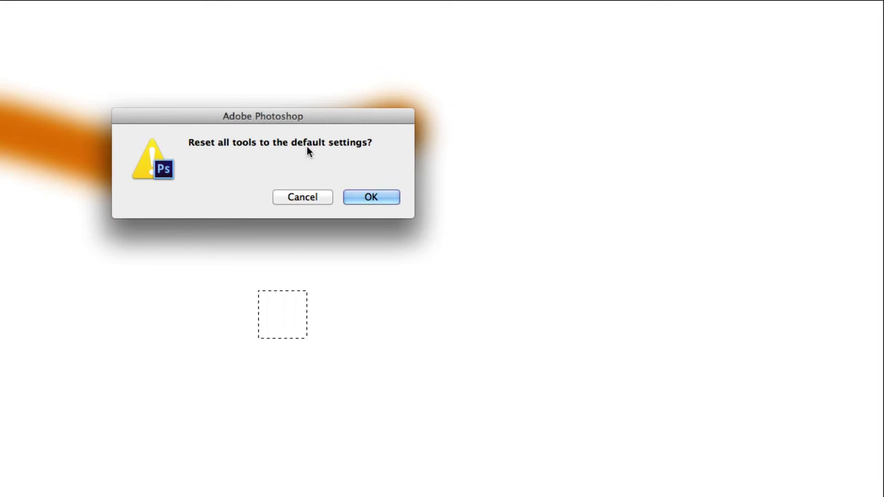
{"action": "left_click_drag", "start_coordinate": [295, 115], "coordinate": [280, 113]}
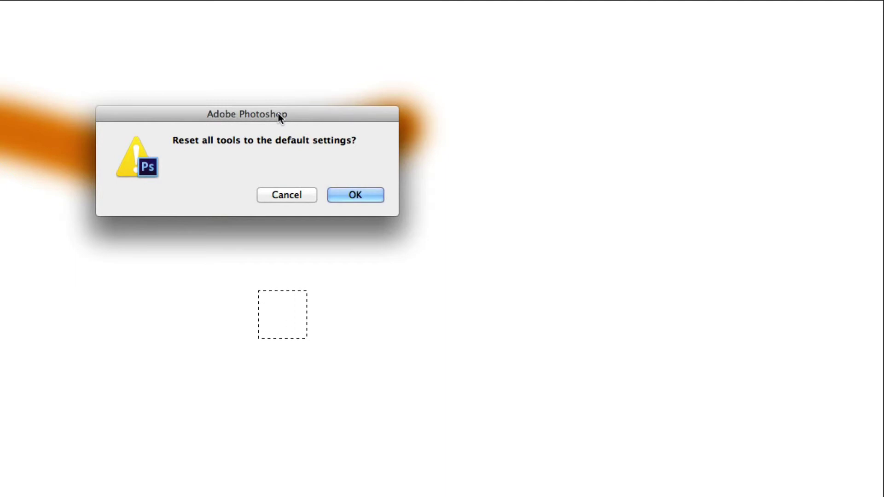
{"action": "left_click", "coordinate": [346, 194]}
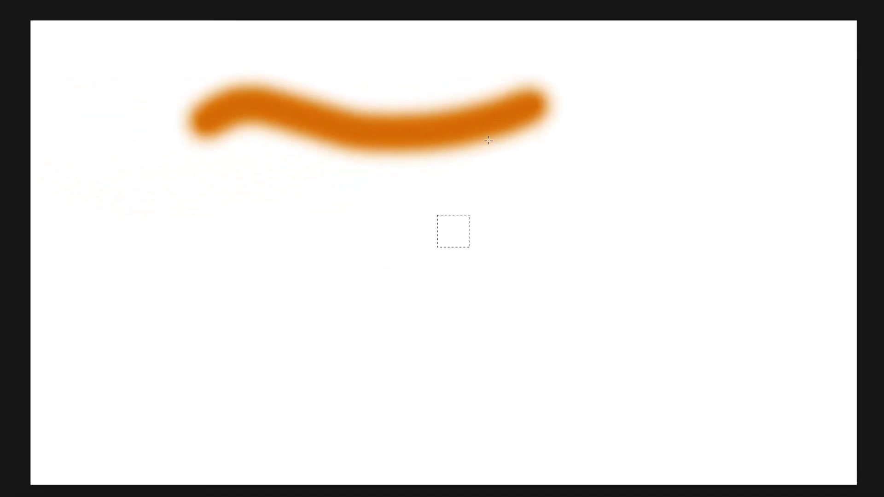
Step: Deselect the square, try several free-sized rectangular selections, then clear them
{"action": "left_click", "coordinate": [484, 129]}
{"action": "left_click_drag", "start_coordinate": [132, 185], "coordinate": [430, 382]}
{"action": "left_click_drag", "start_coordinate": [450, 237], "coordinate": [677, 431]}
{"action": "left_click_drag", "start_coordinate": [573, 197], "coordinate": [803, 325]}
{"action": "left_click_drag", "start_coordinate": [633, 119], "coordinate": [712, 203]}
{"action": "left_click", "coordinate": [453, 194]}
Step: With the Brush tool, paint three thin orange lines beneath the thick stroke
{"action": "key", "text": "b"}
{"action": "key", "text": "b"}
{"action": "left_click_drag", "start_coordinate": [621, 168], "coordinate": [257, 205]}
{"action": "left_click_drag", "start_coordinate": [660, 215], "coordinate": [41, 220]}
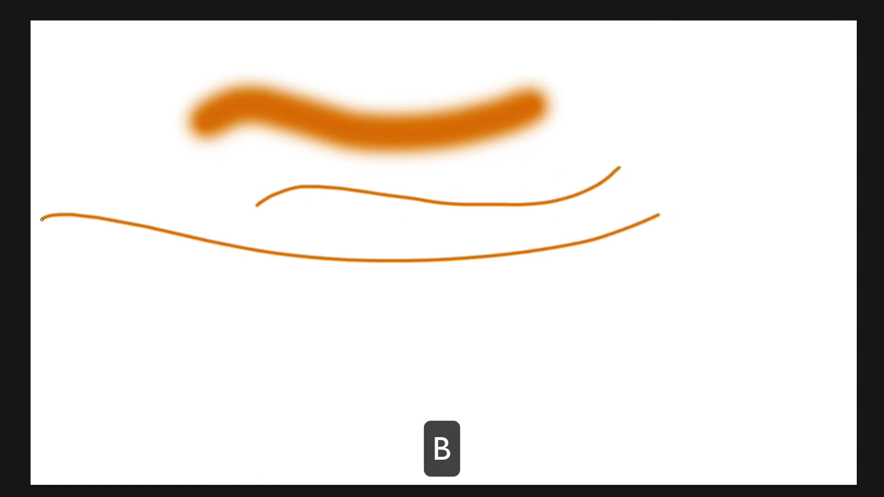
{"action": "left_click_drag", "start_coordinate": [359, 236], "coordinate": [747, 193]}
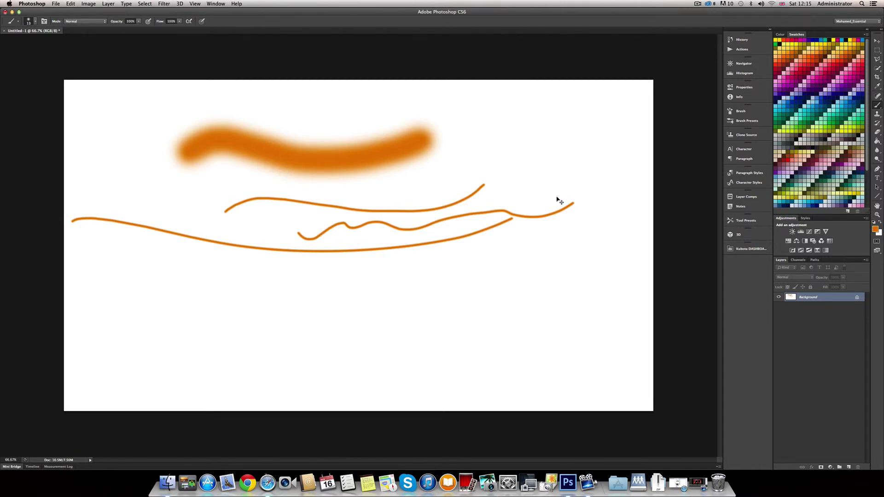
Step: Quit Photoshop discarding the drawing, then go to the Applications folder in Finder
{"action": "key", "text": "super+q"}
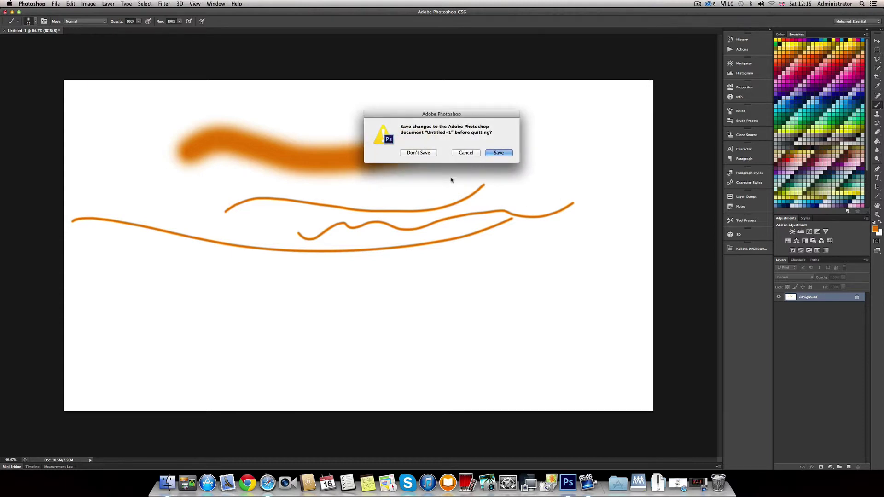
{"action": "left_click", "coordinate": [419, 153]}
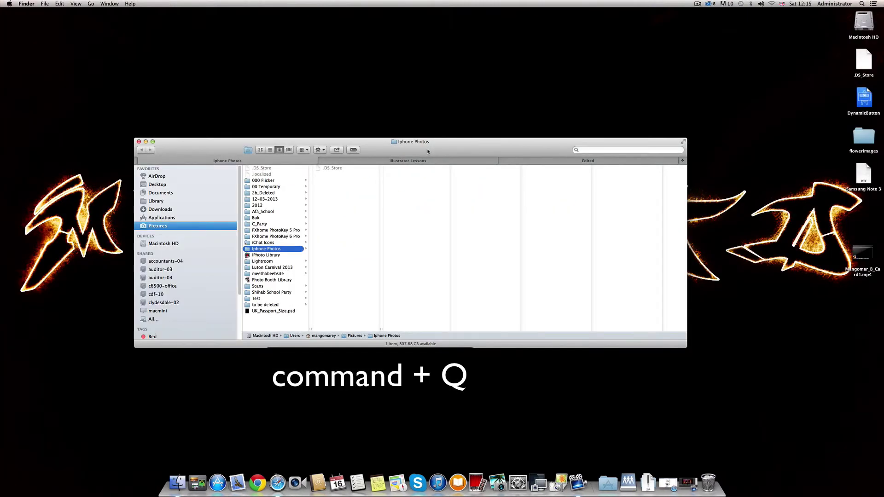
{"action": "left_click_drag", "start_coordinate": [431, 149], "coordinate": [430, 126]}
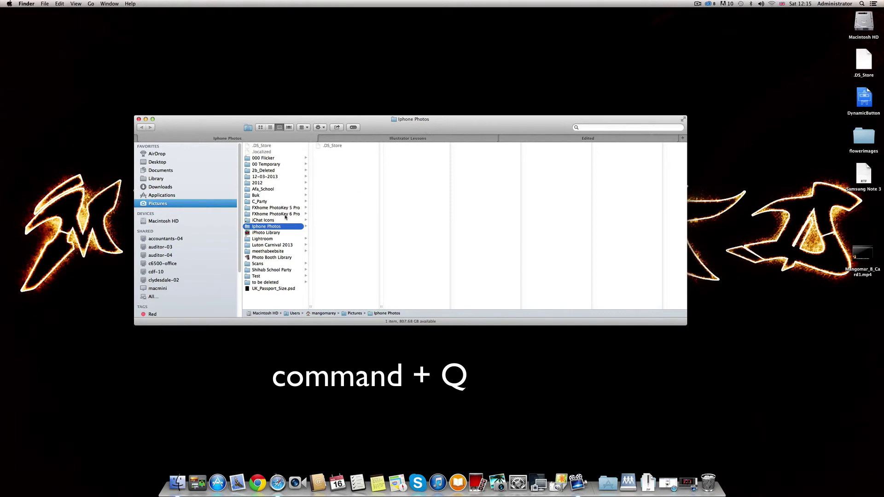
{"action": "left_click", "coordinate": [164, 196]}
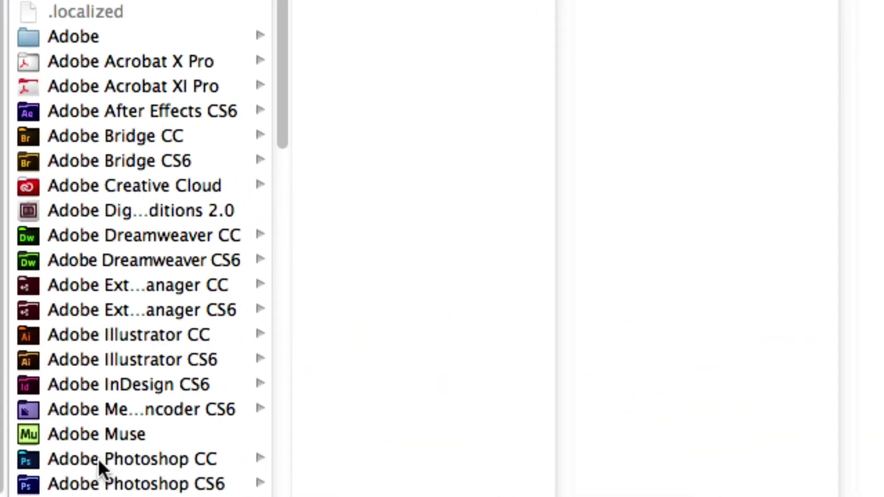
Step: Open the Adobe Photoshop CS6 folder and select the Adobe Photoshop CS6 application
{"action": "left_click", "coordinate": [265, 264]}
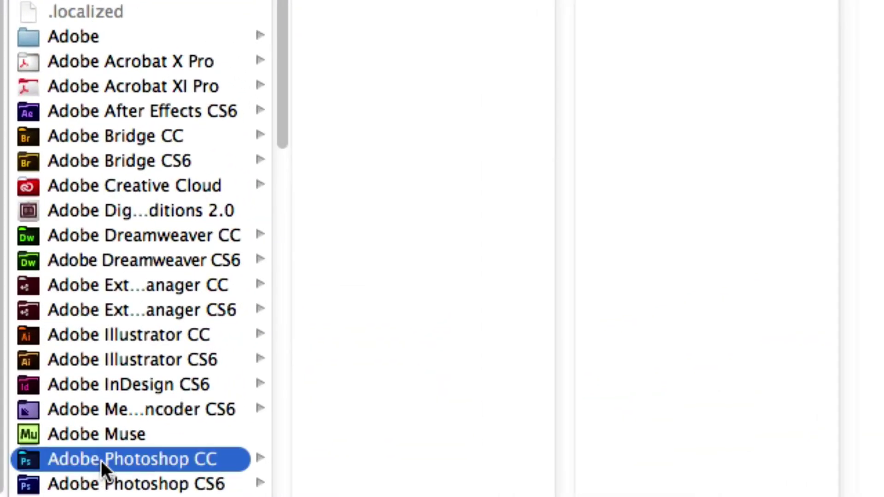
{"action": "left_click", "coordinate": [157, 484]}
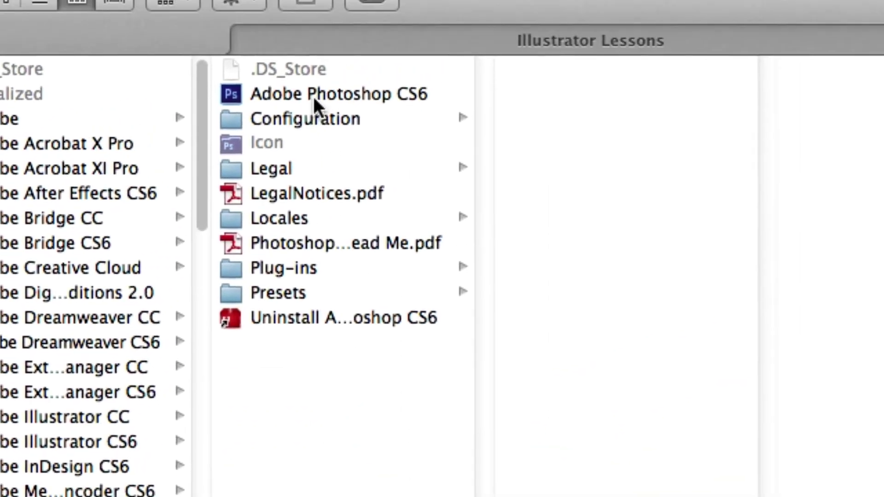
{"action": "left_click", "coordinate": [242, 143]}
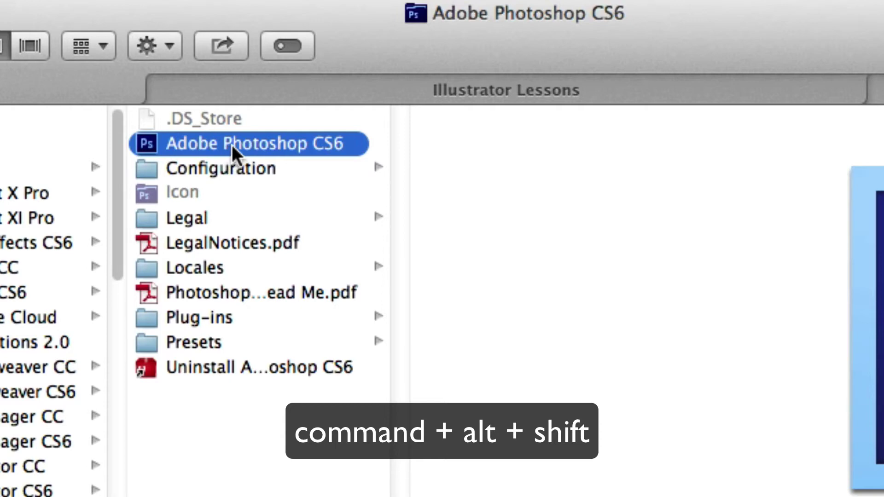
Step: Relaunch Photoshop CS6 with the settings-reset shortcut and confirm deleting the settings file
{"action": "double_click", "coordinate": [269, 144], "text": "alt+shift+super"}
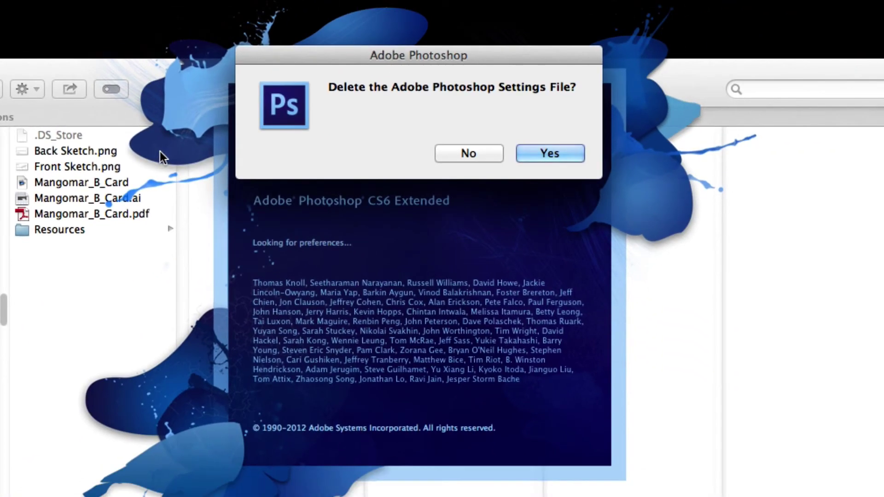
{"action": "mouse_move", "coordinate": [456, 54]}
{"action": "left_mouse_down"}
{"action": "mouse_move", "coordinate": [424, 47]}
{"action": "mouse_move", "coordinate": [443, 79]}
{"action": "left_mouse_up"}
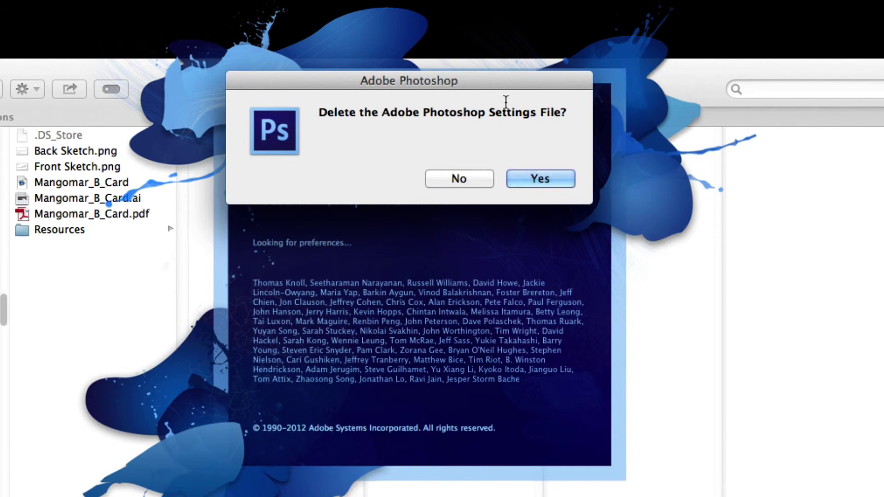
{"action": "left_click_drag", "start_coordinate": [469, 88], "coordinate": [426, 108]}
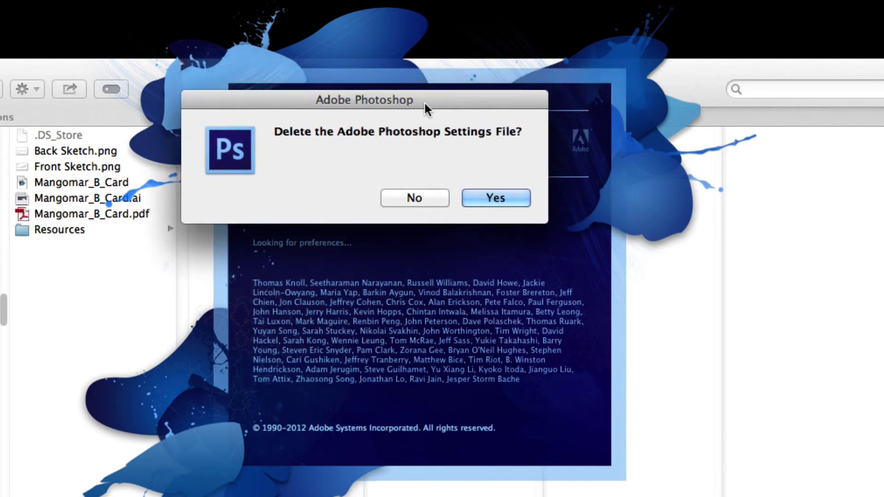
{"action": "left_click", "coordinate": [476, 200]}
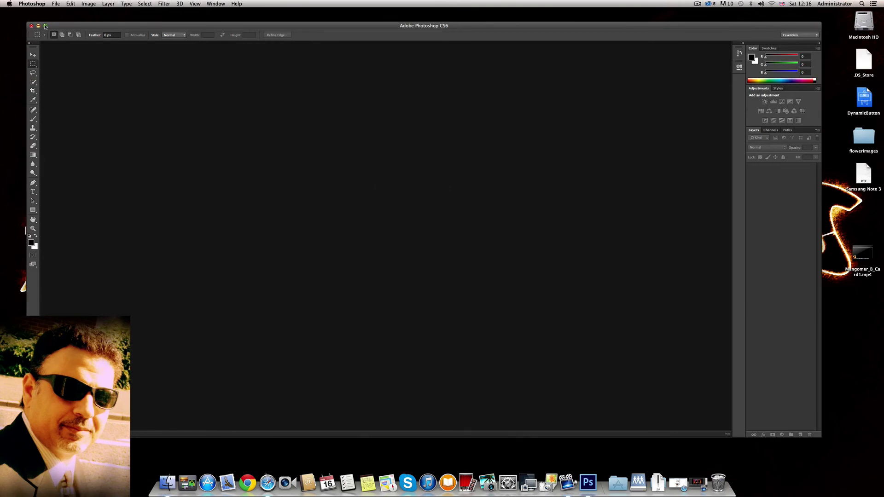
Step: Maximize the empty Photoshop workspace window to fill the entire screen
{"action": "left_click", "coordinate": [46, 26]}
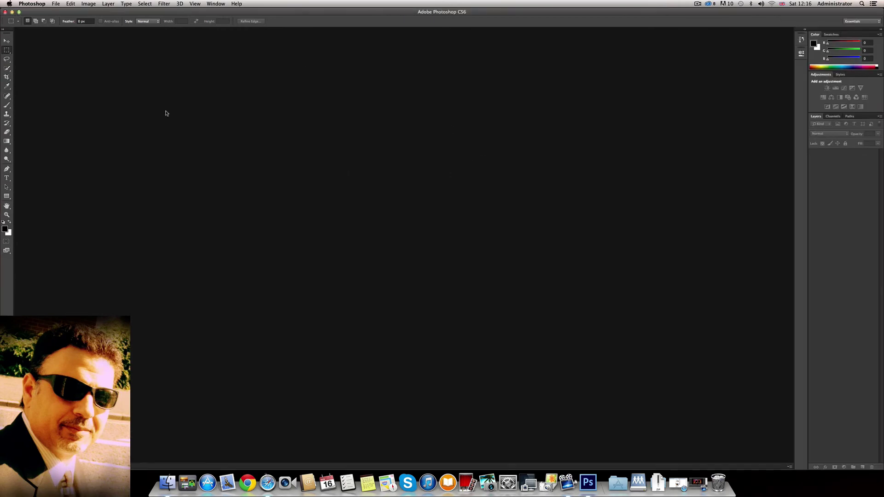